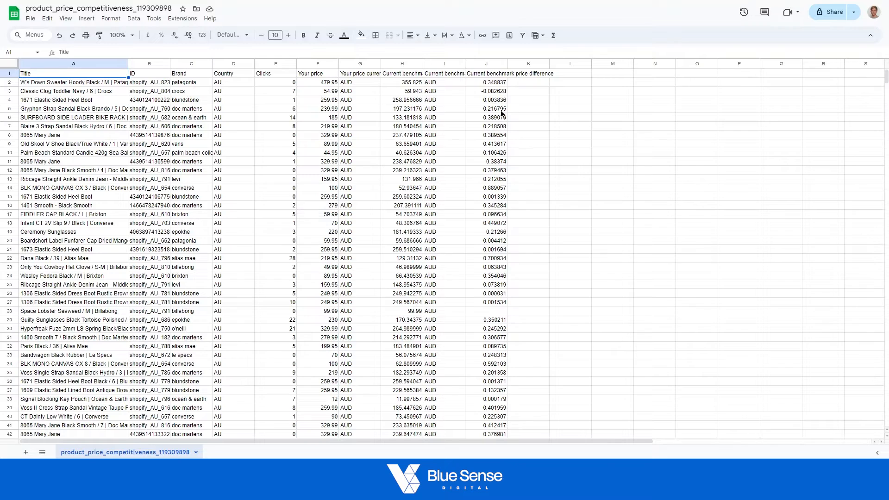
Delete the Your price currency, Current benchmark price currency and Country columns.
click(436, 65)
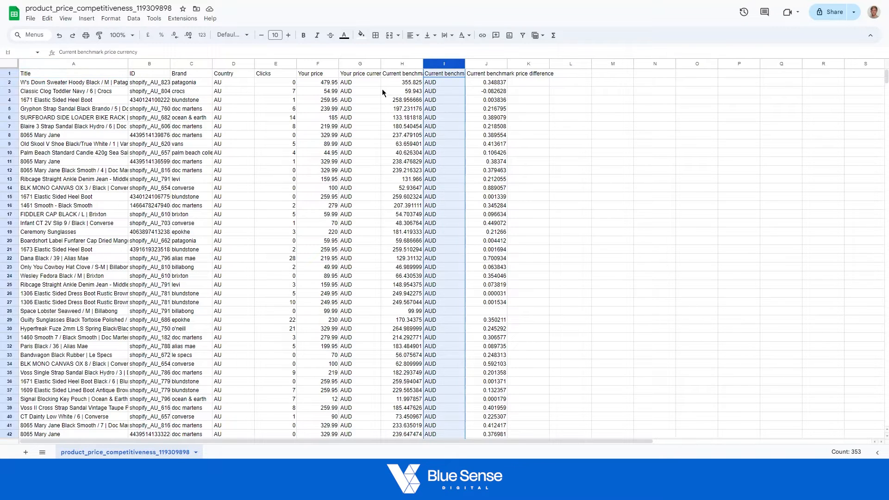
ctrl+click(356, 64)
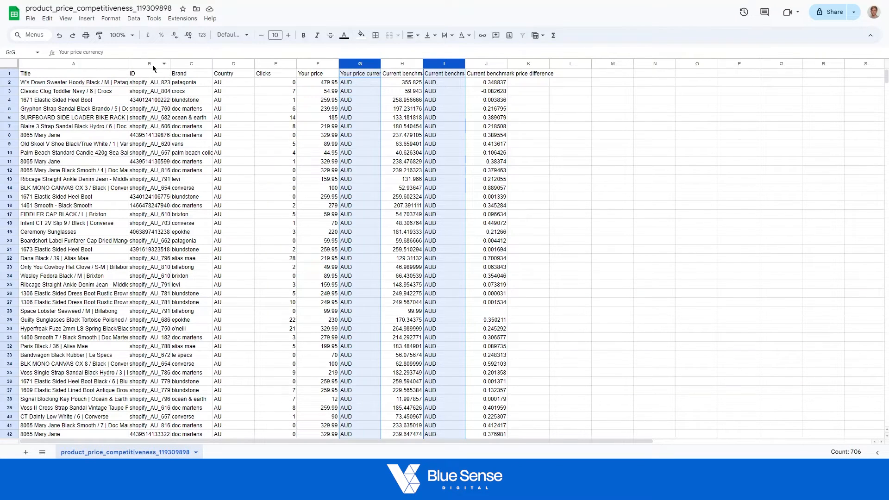
ctrl+click(227, 64)
right_click(351, 63)
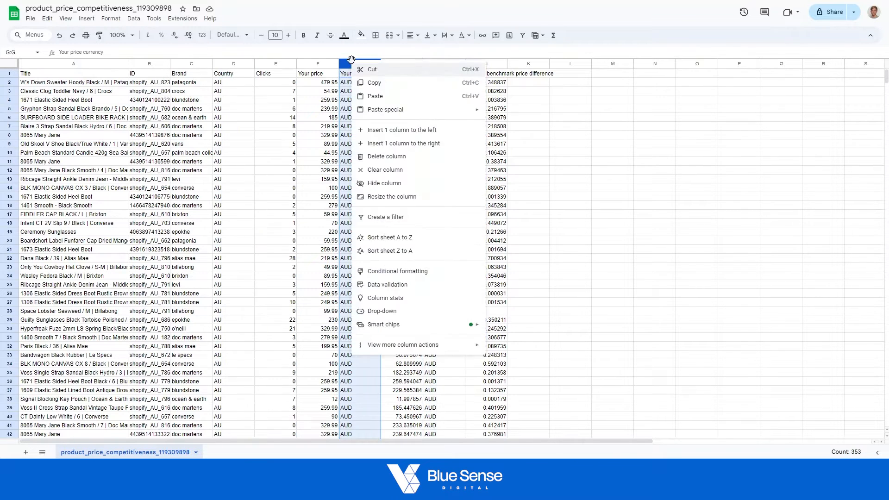
click(399, 157)
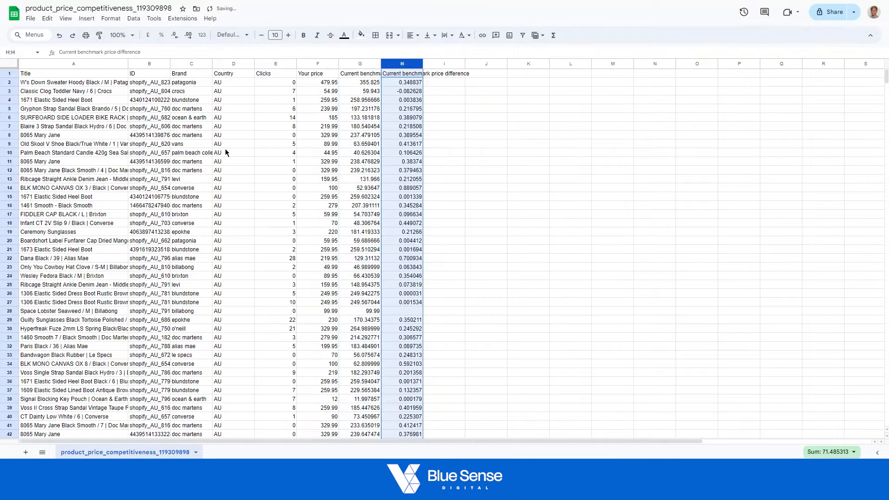
right_click(231, 67)
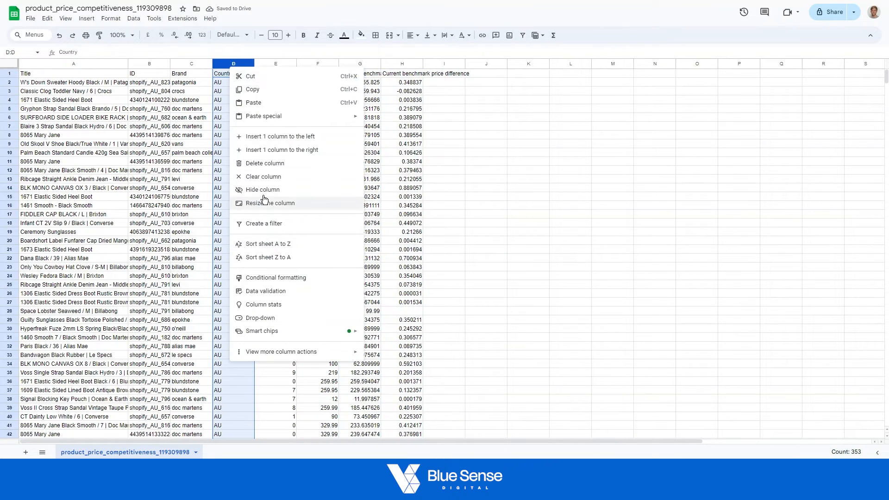
click(263, 165)
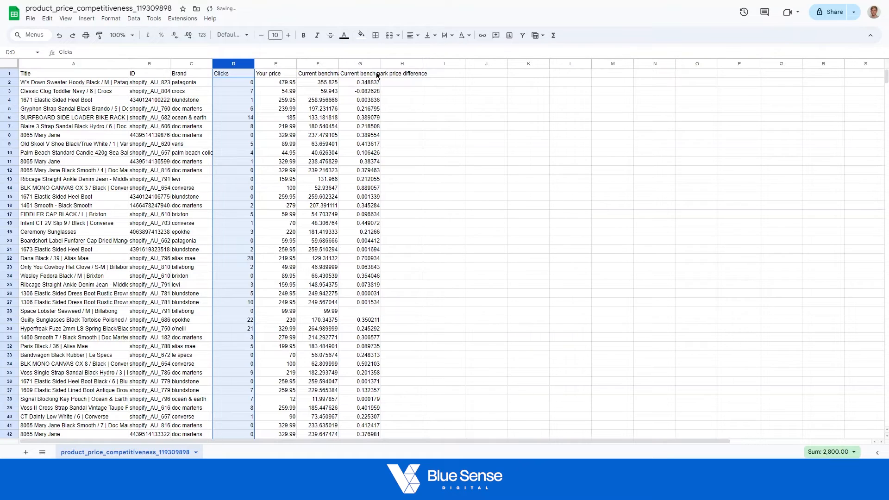
Widen the Your price, Current benchmark price and Current benchmark price difference columns so their full headers fit.
drag(381, 63, 431, 63)
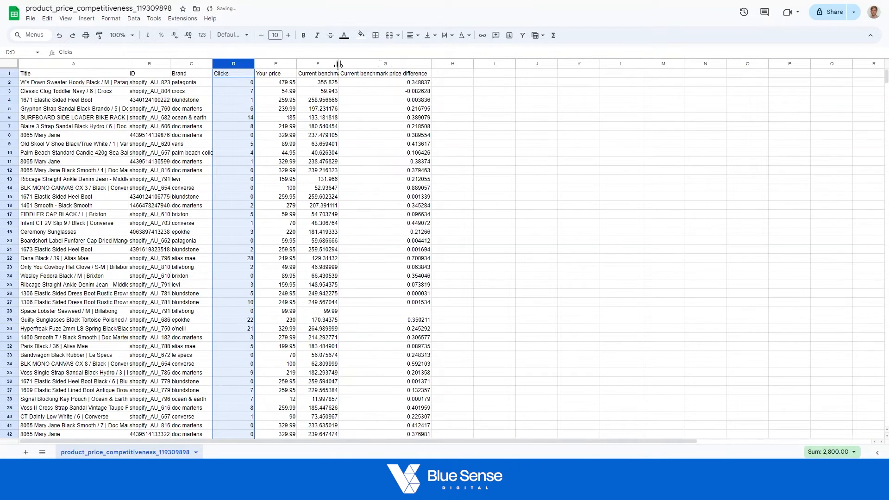
drag(338, 63, 373, 63)
drag(296, 63, 319, 63)
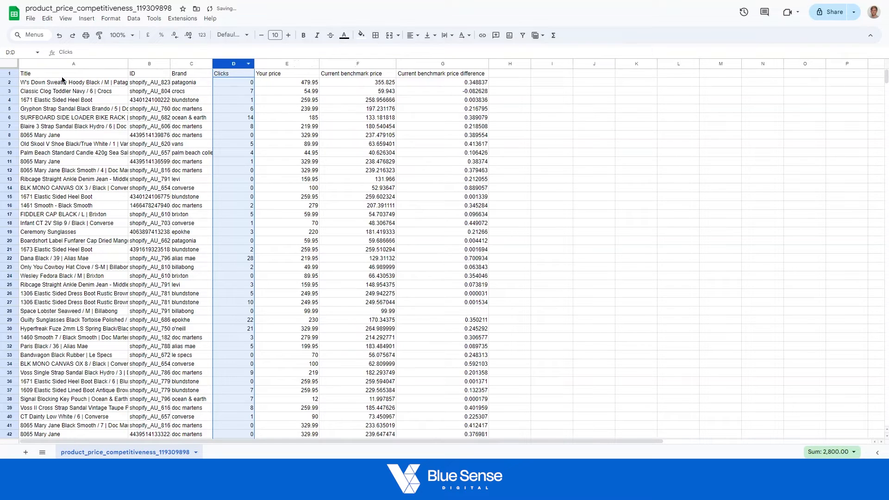
Move the ID column in front of the Title column.
click(183, 63)
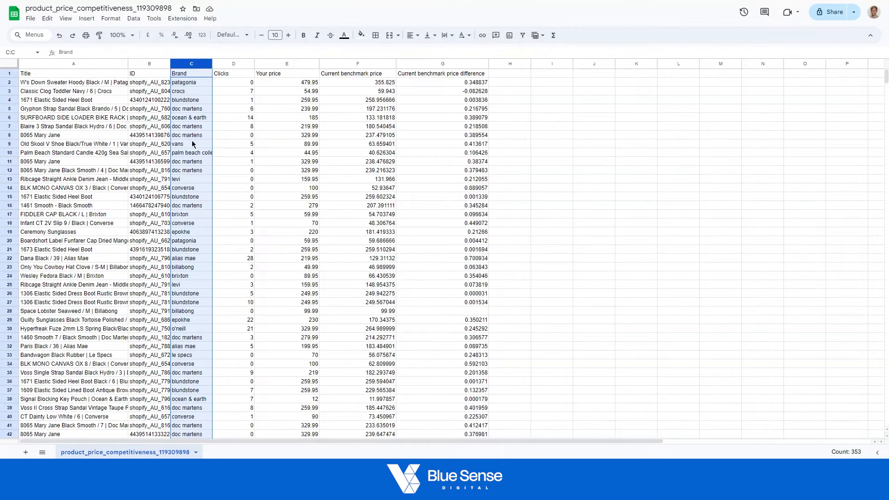
click(145, 63)
drag(145, 63, 26, 63)
click(618, 163)
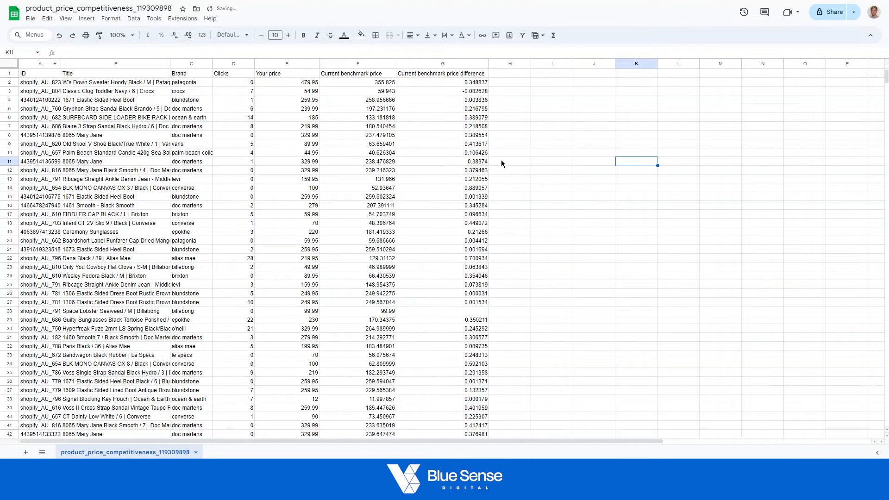
Format the Your price and Current benchmark price values, without the header row, as Australian Dollar.
click(278, 66)
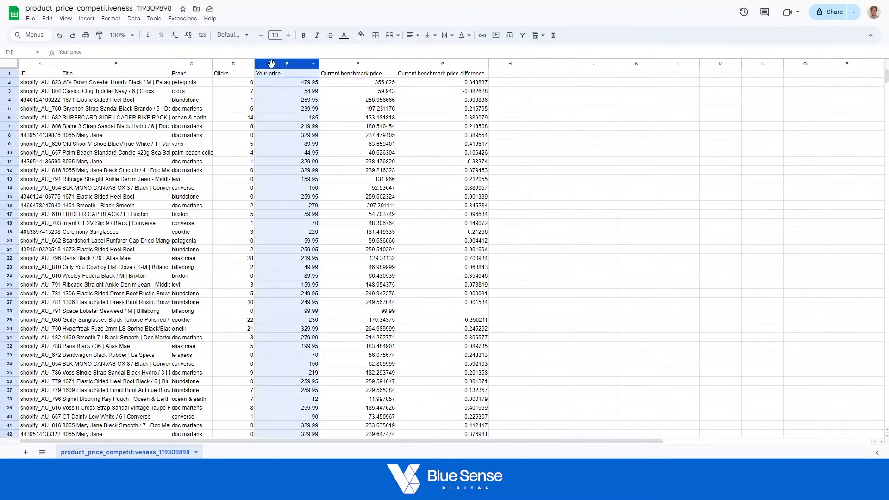
shift+click(350, 66)
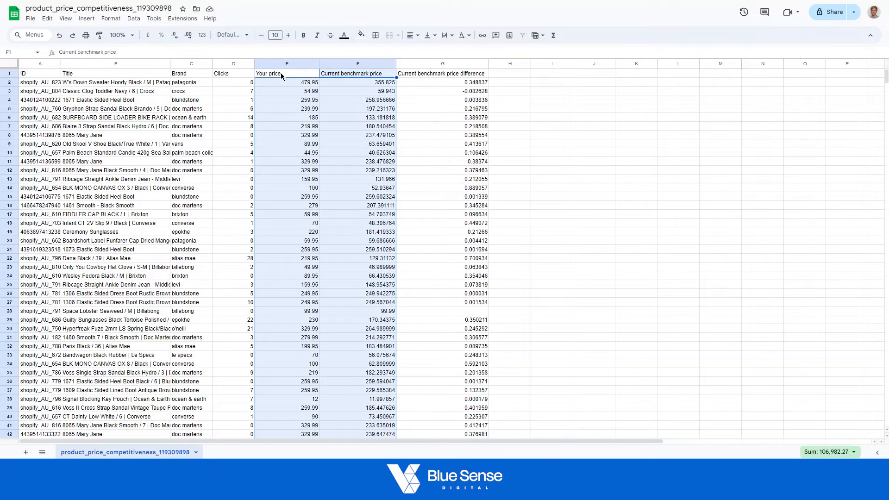
ctrl+click(333, 74)
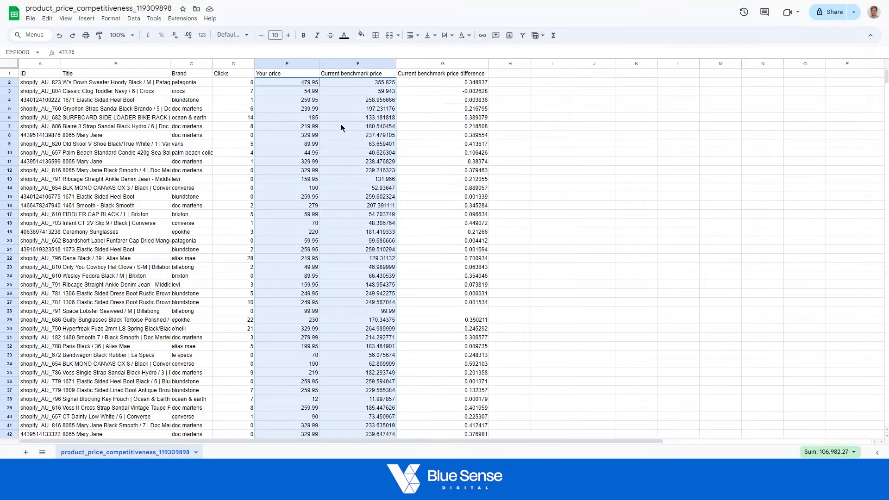
click(107, 19)
mouse_move(123, 51)
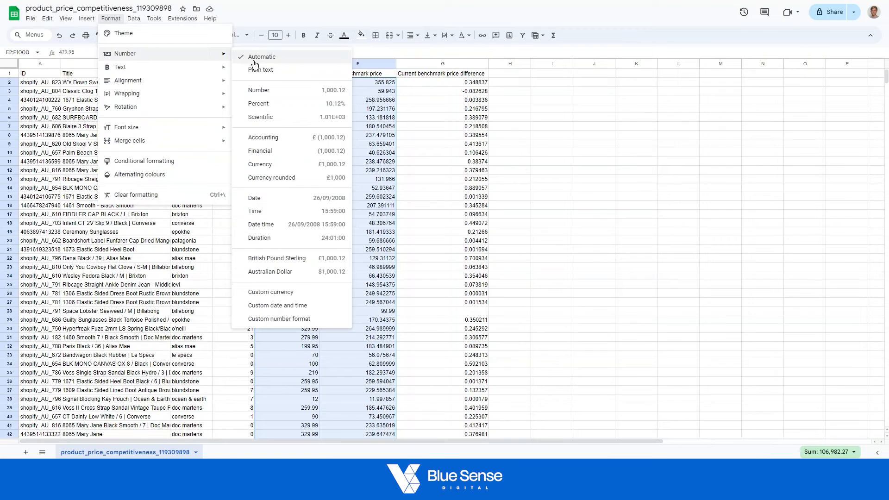
click(281, 272)
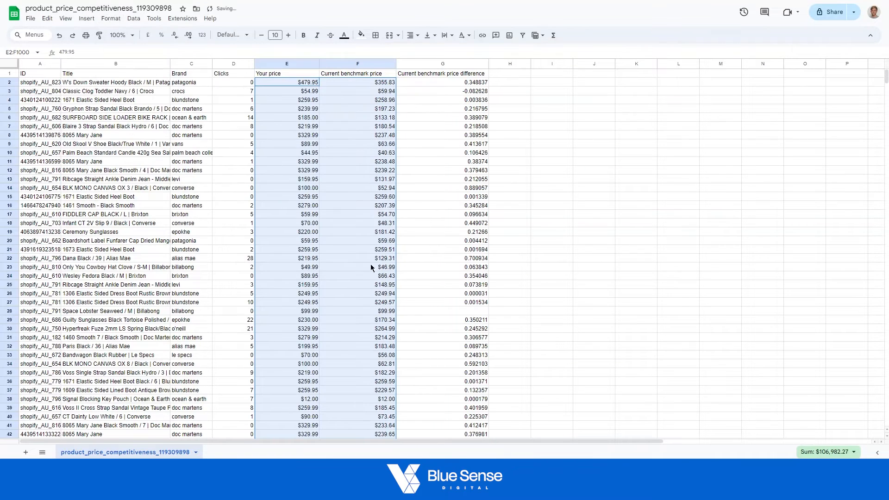
click(551, 179)
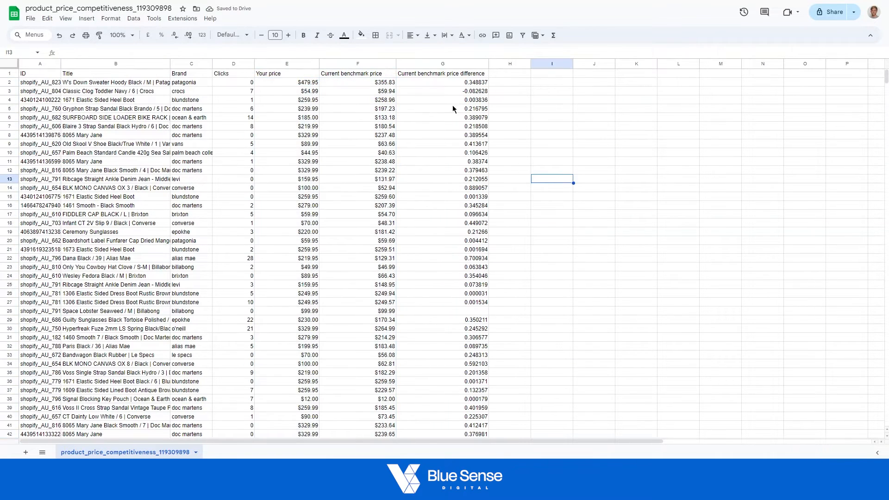
Format the Current benchmark price difference values, without the header, as percentages with no decimal places.
click(405, 64)
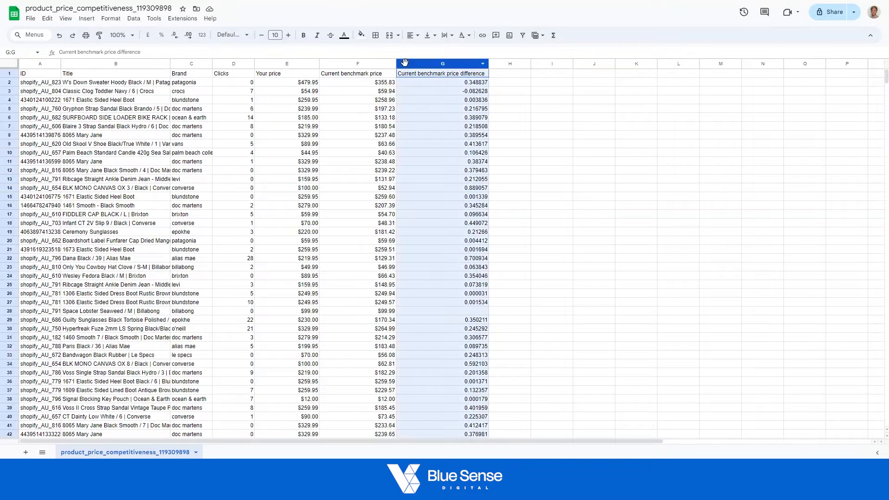
ctrl+click(423, 74)
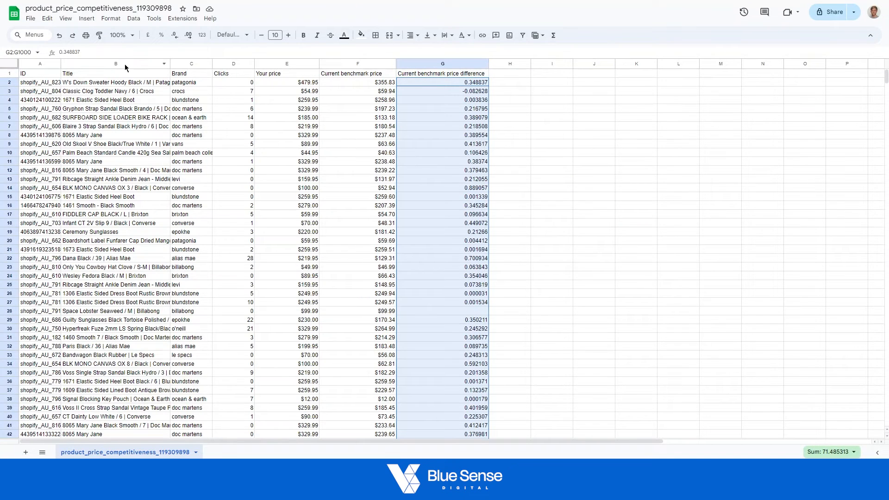
click(111, 18)
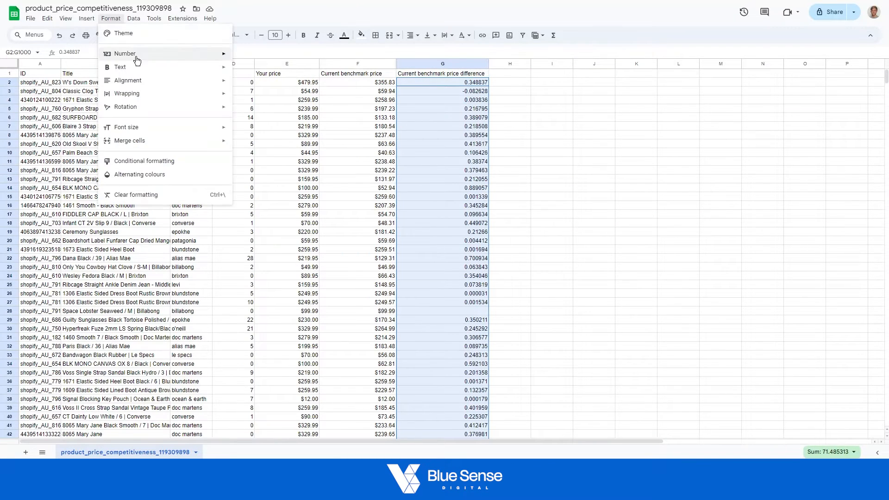
mouse_move(137, 60)
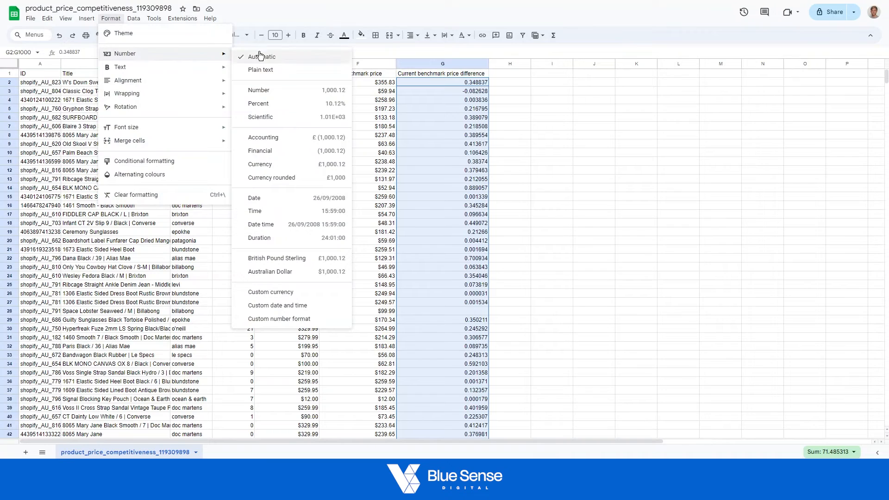
click(277, 109)
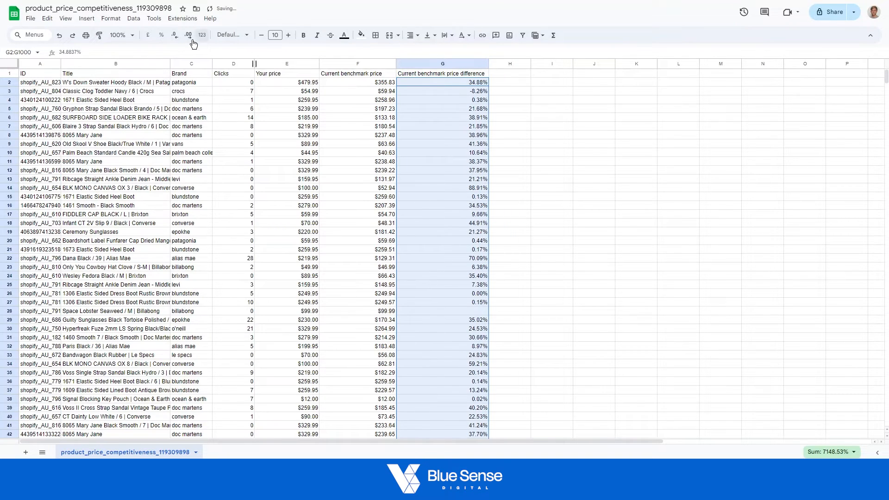
click(175, 36)
click(175, 36)
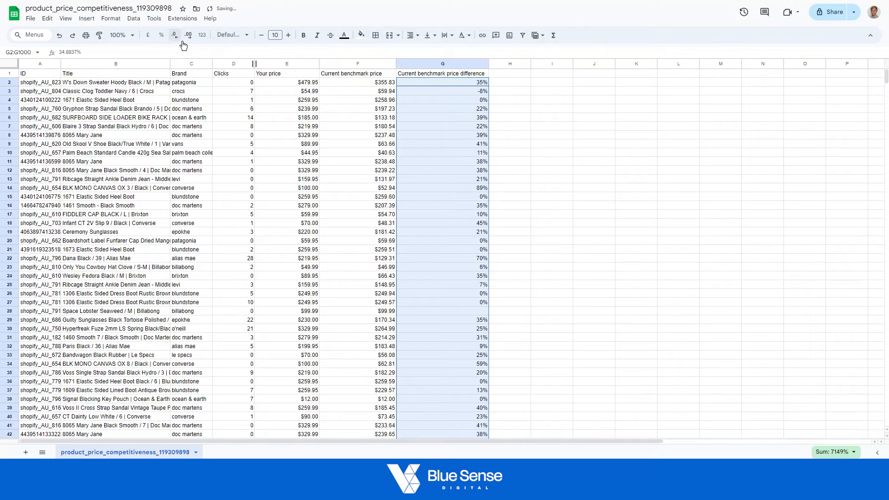
click(534, 221)
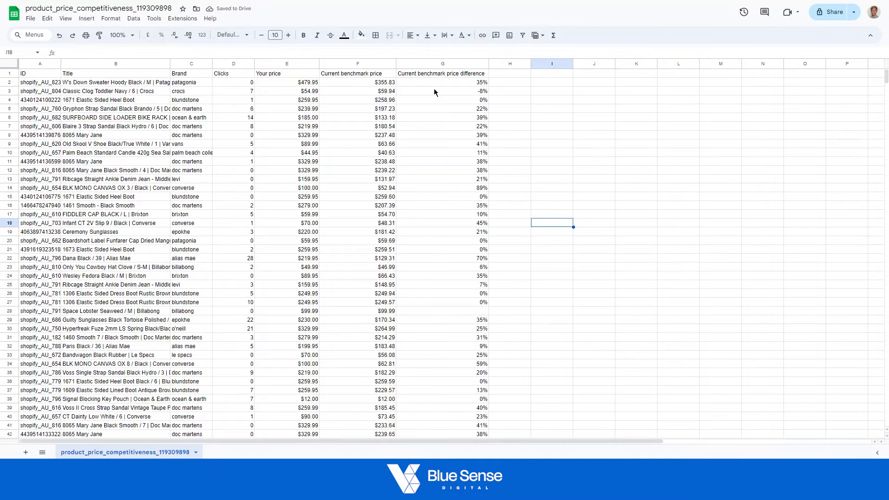
Add a conditional formatting rule to the price difference values in G2:G1000 that shades non-empty cells in the default green.
click(409, 65)
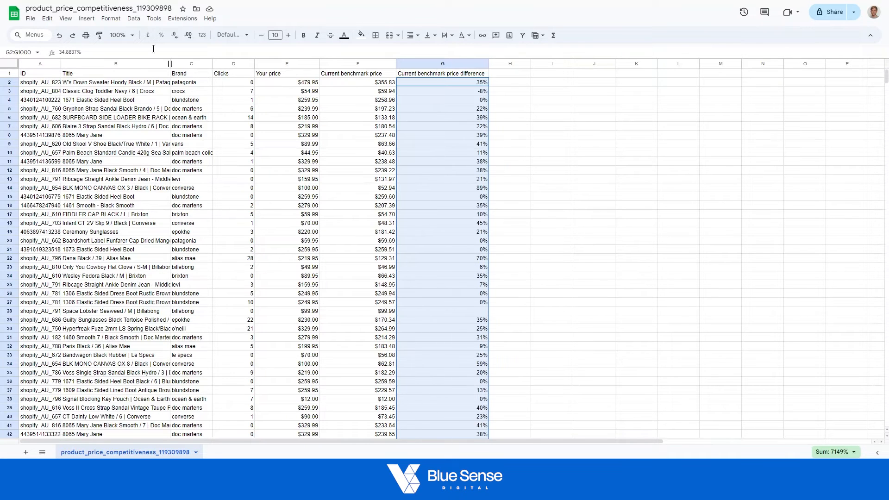
click(133, 19)
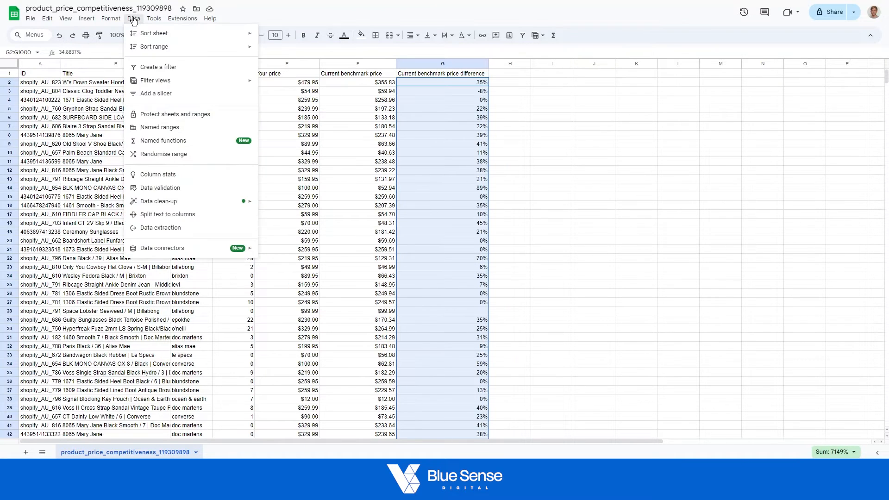
mouse_move(111, 21)
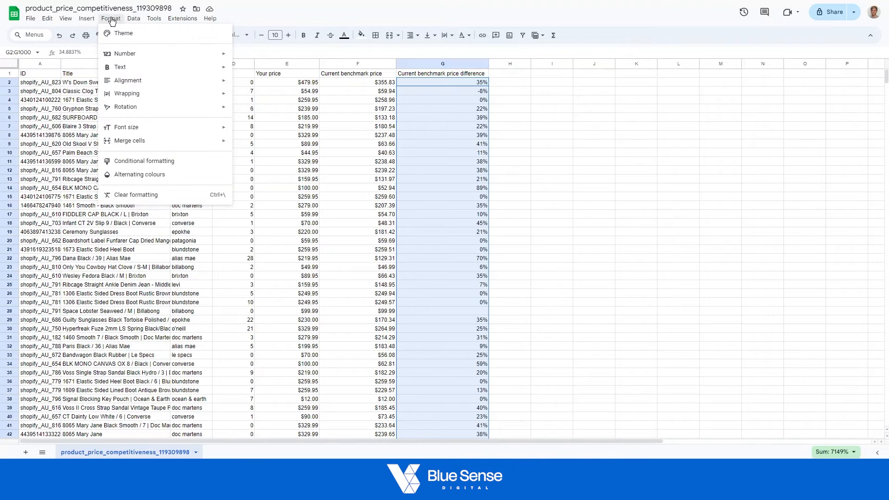
click(135, 162)
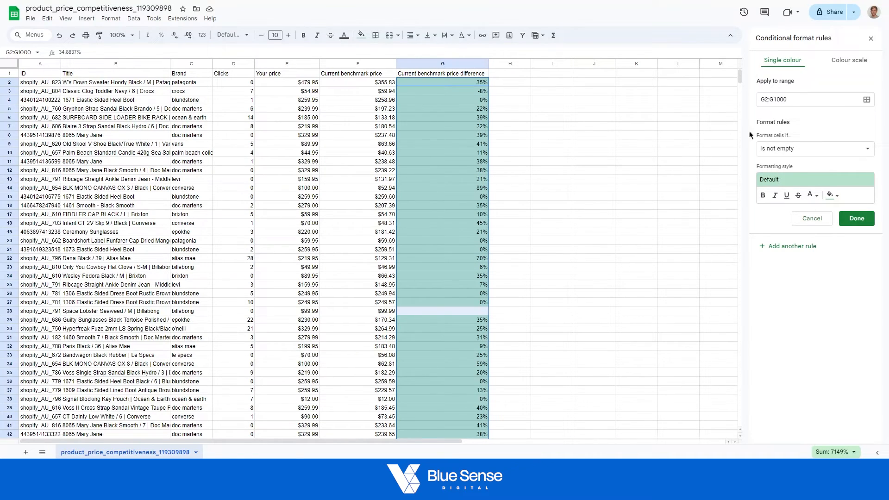
click(783, 249)
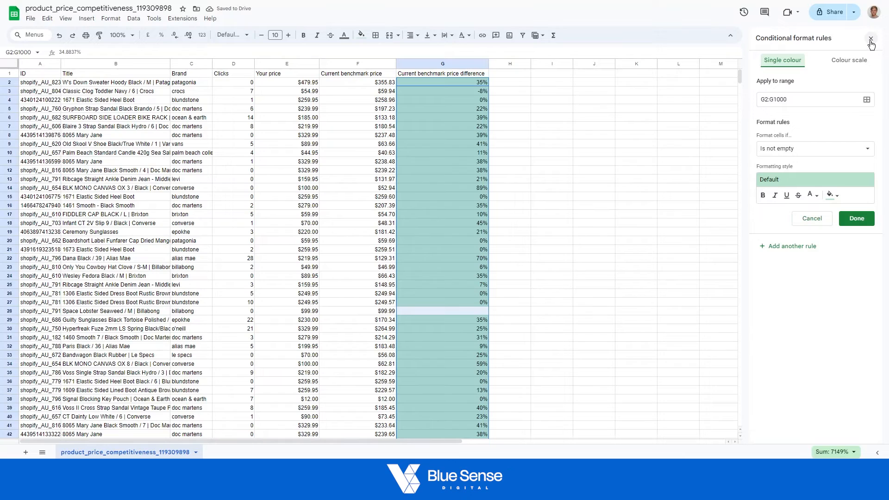
click(811, 220)
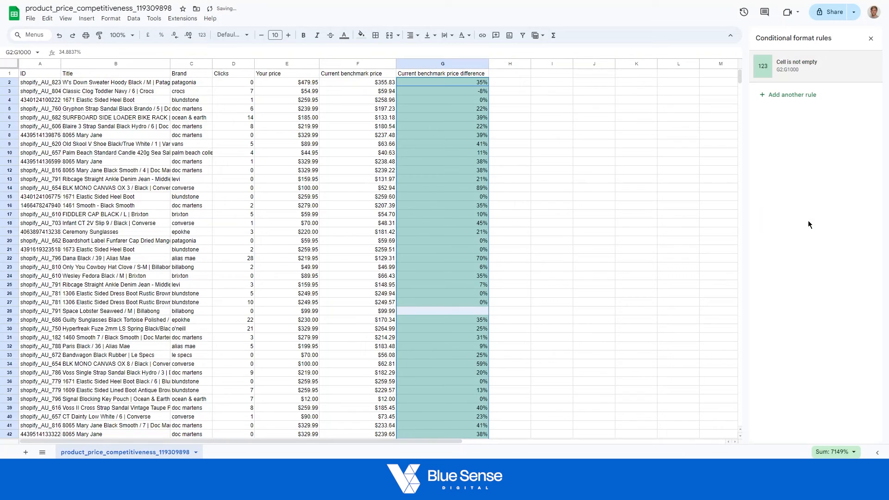
Change the conditional formatting rule for G2:G1000 to apply to values greater than 0.
click(802, 70)
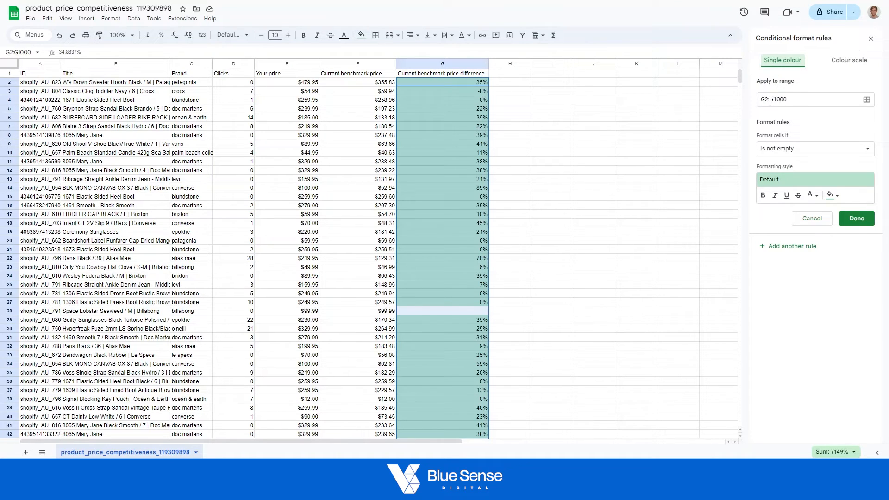
click(789, 155)
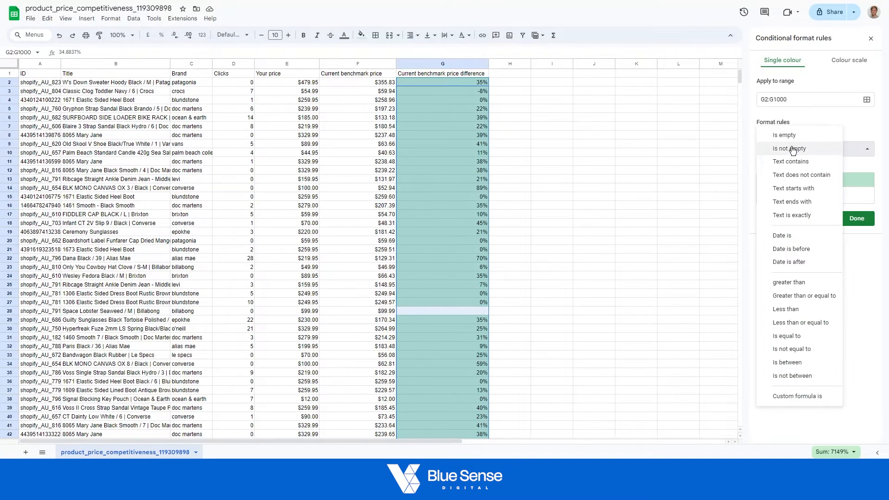
click(798, 287)
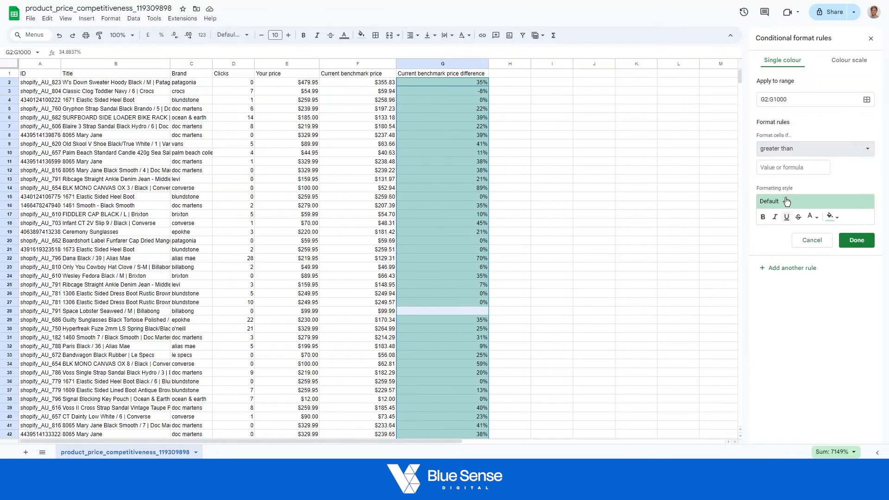
click(782, 168)
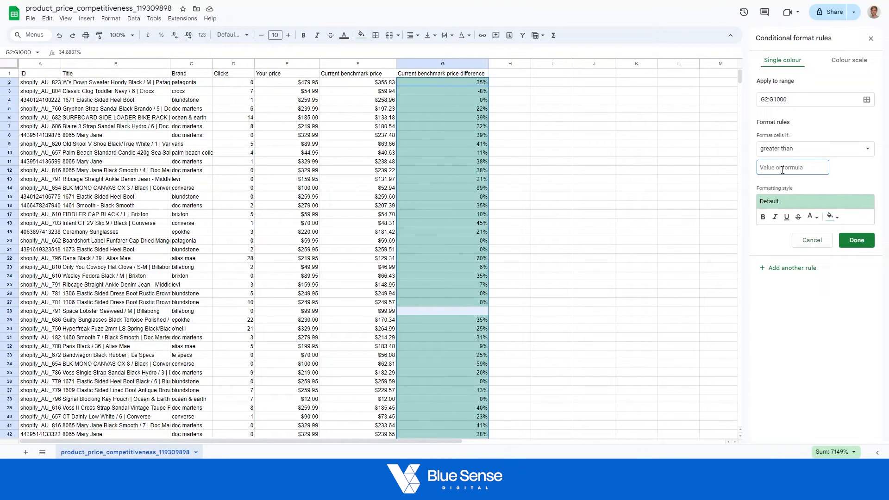
text(0)
click(846, 175)
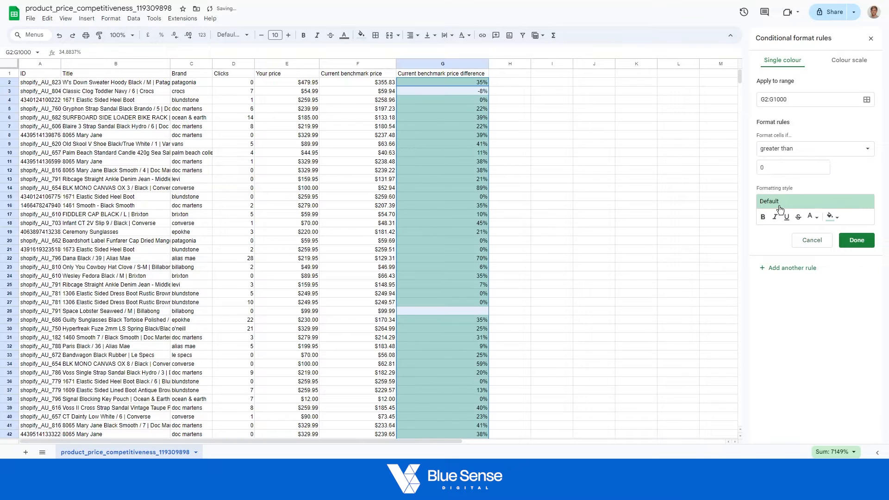
click(869, 244)
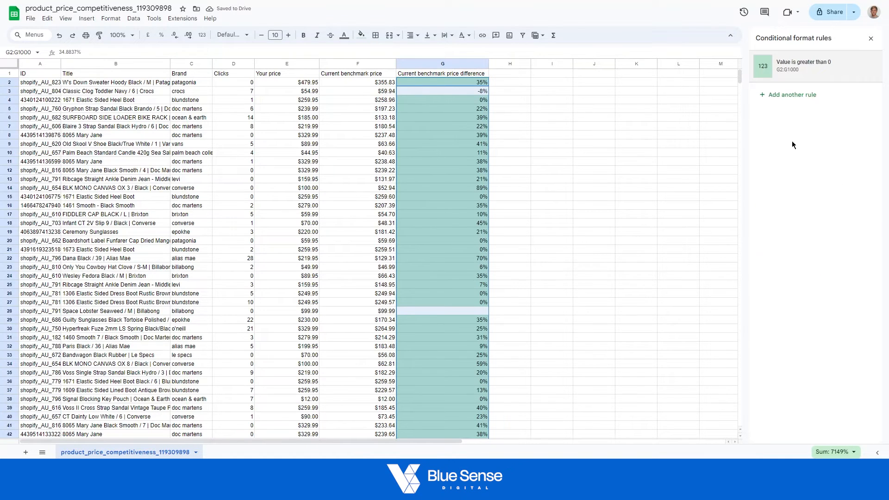
click(790, 95)
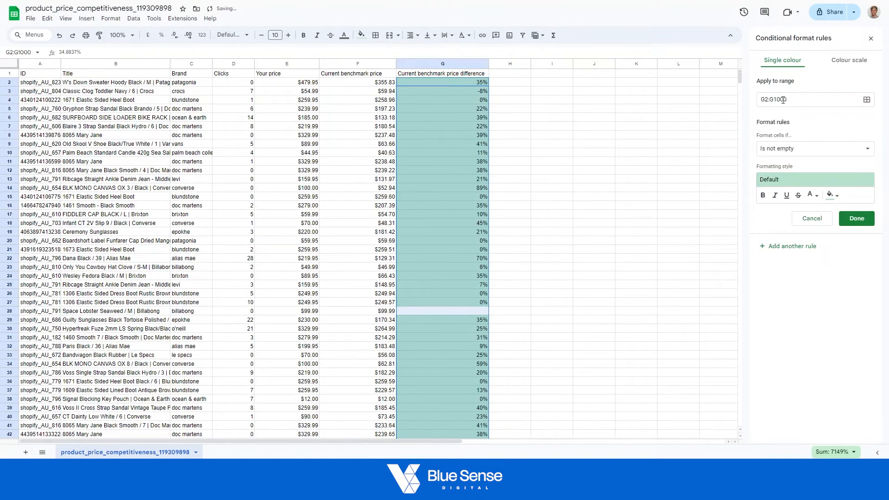
click(792, 150)
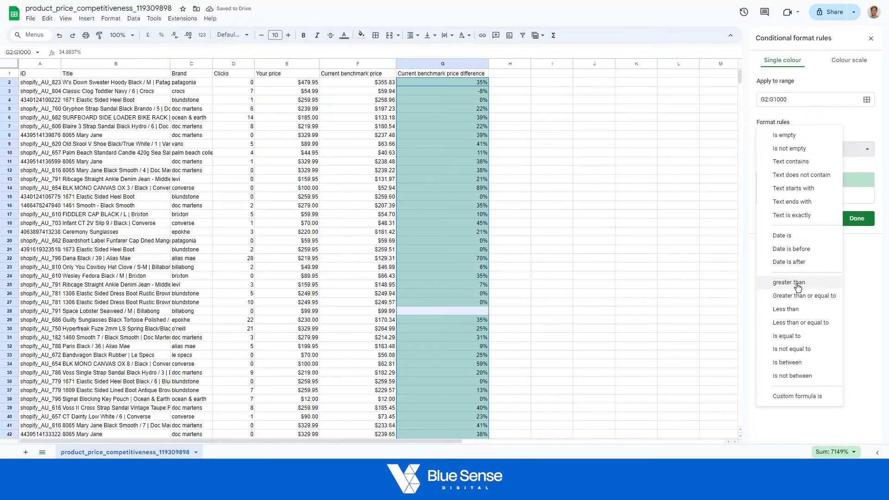
click(797, 309)
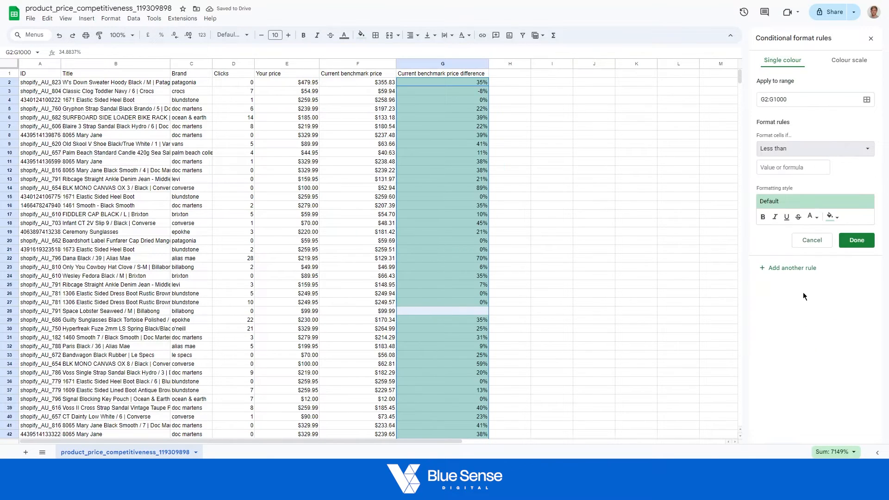
click(784, 148)
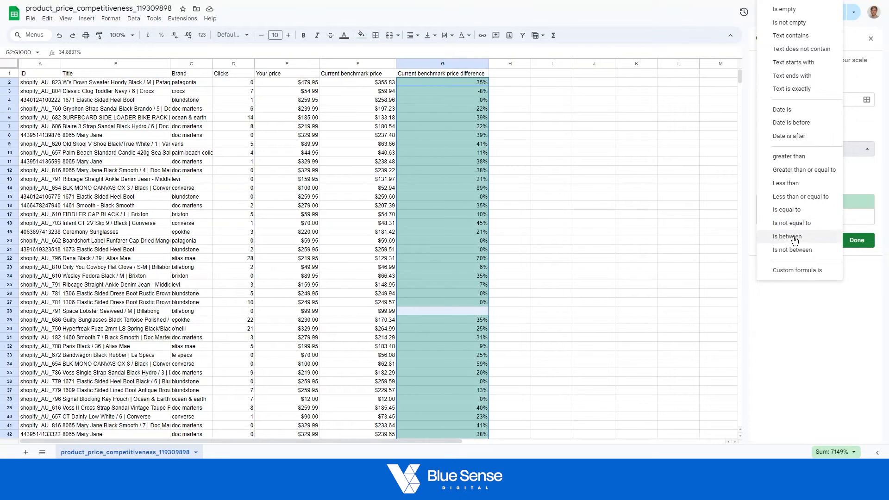
click(815, 330)
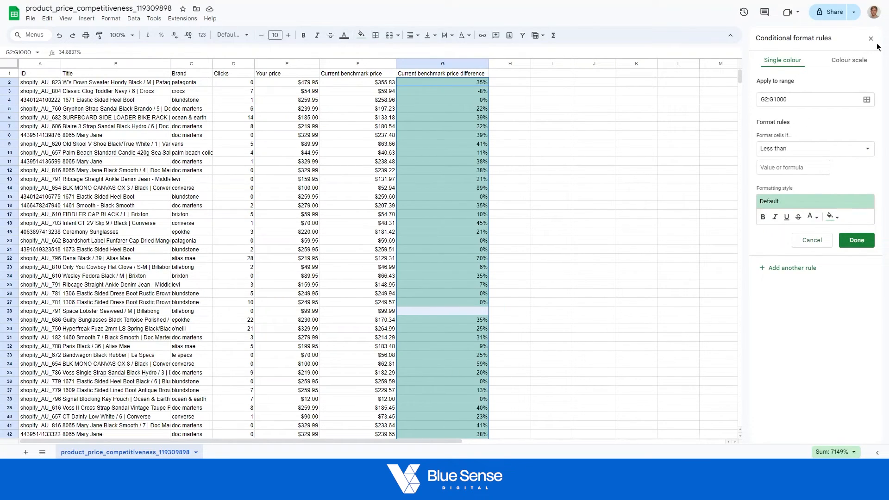
click(812, 241)
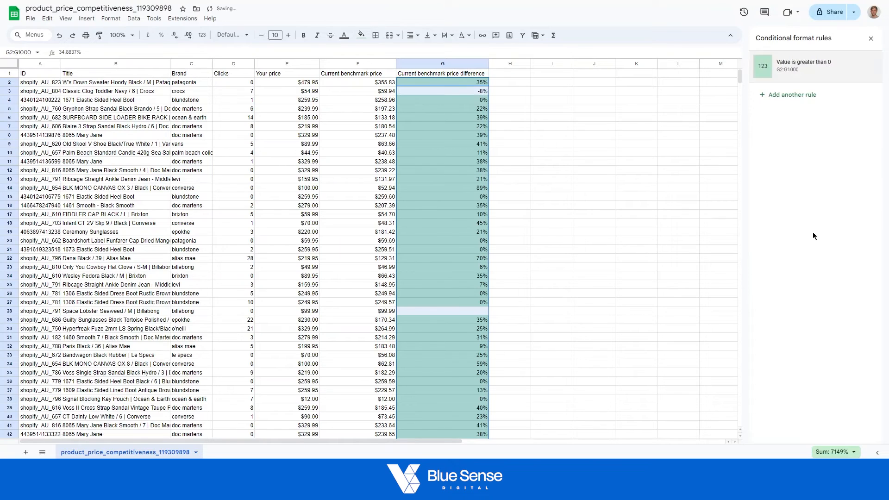
Change the formatting style of the greater-than-0 rule for G2:G1000 to the default red fill.
click(796, 71)
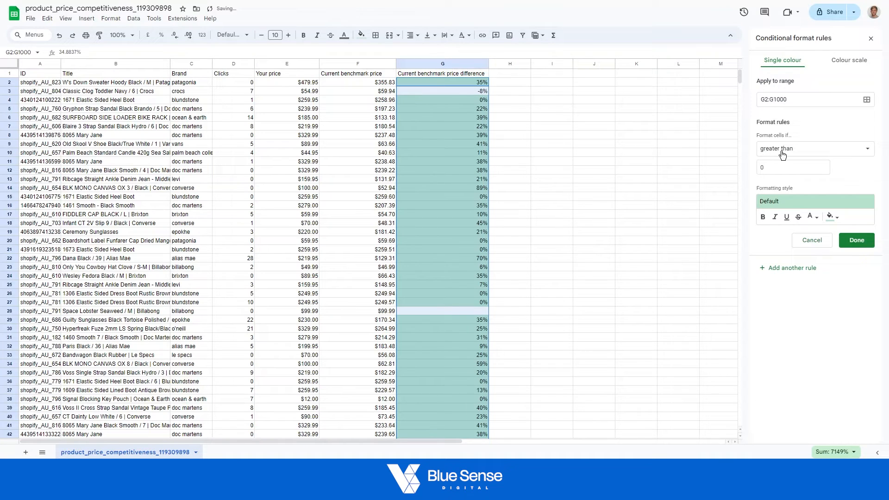
click(803, 209)
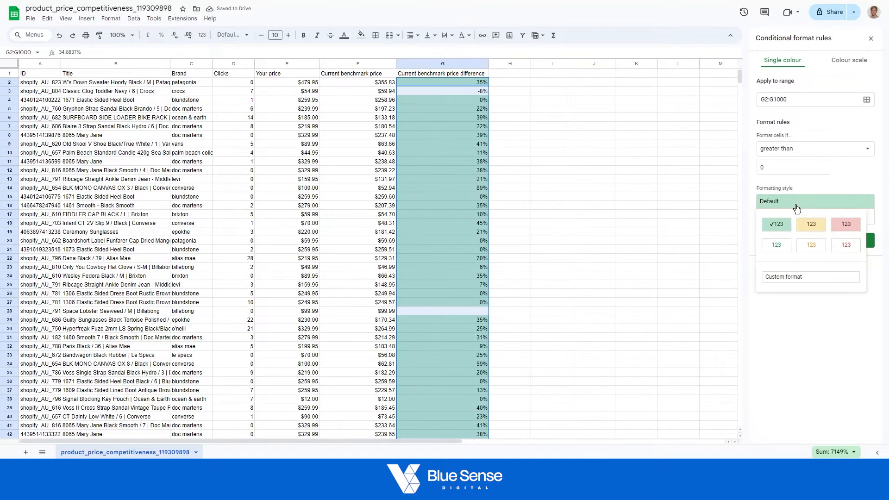
click(841, 228)
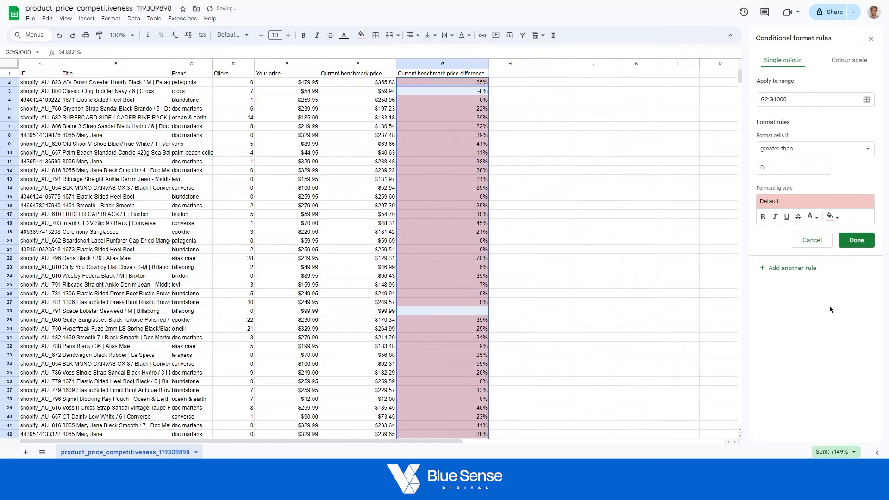
click(856, 240)
Add a conditional formatting rule to G2:G1000 that shades values less than or equal to 0 in the default green.
click(781, 93)
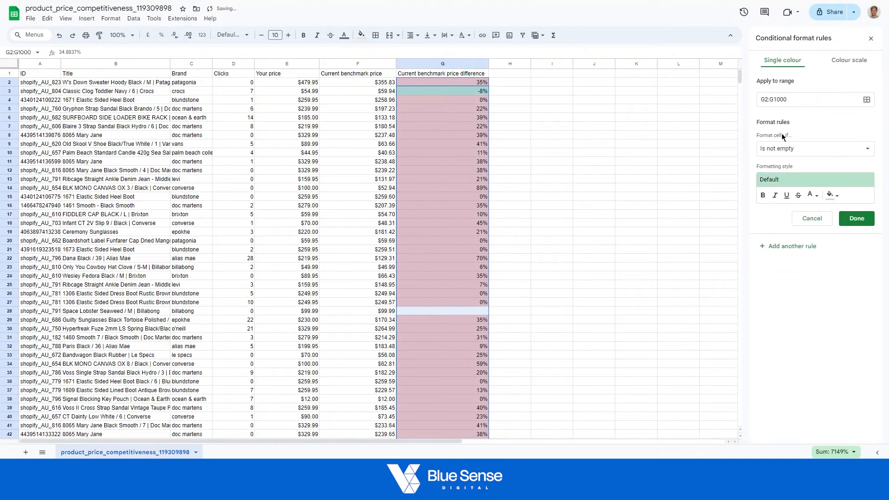
click(795, 156)
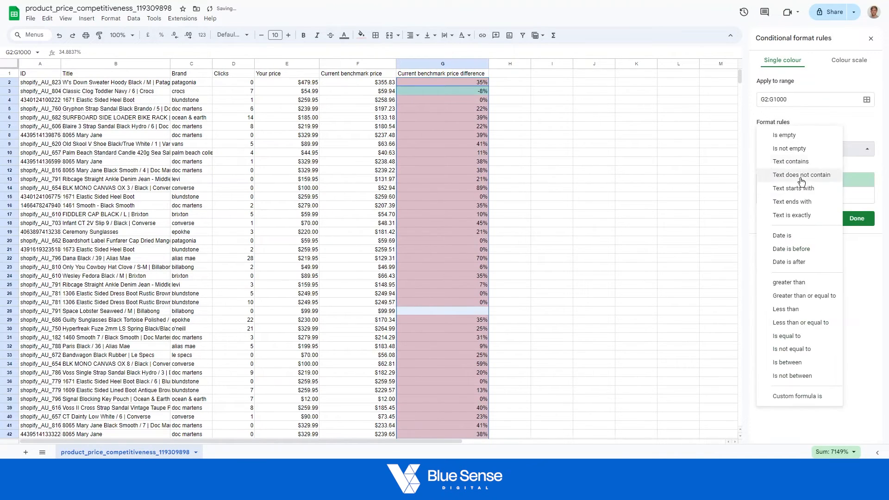
click(791, 308)
click(774, 171)
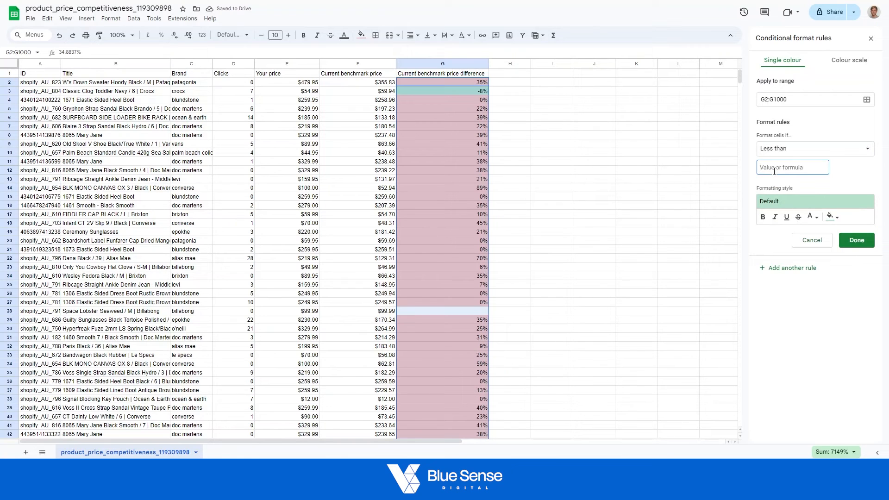
click(794, 155)
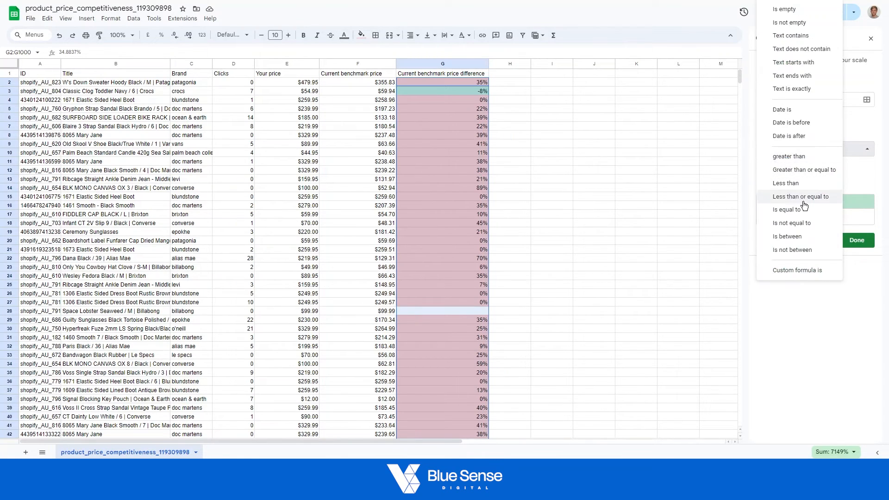
click(801, 197)
click(793, 173)
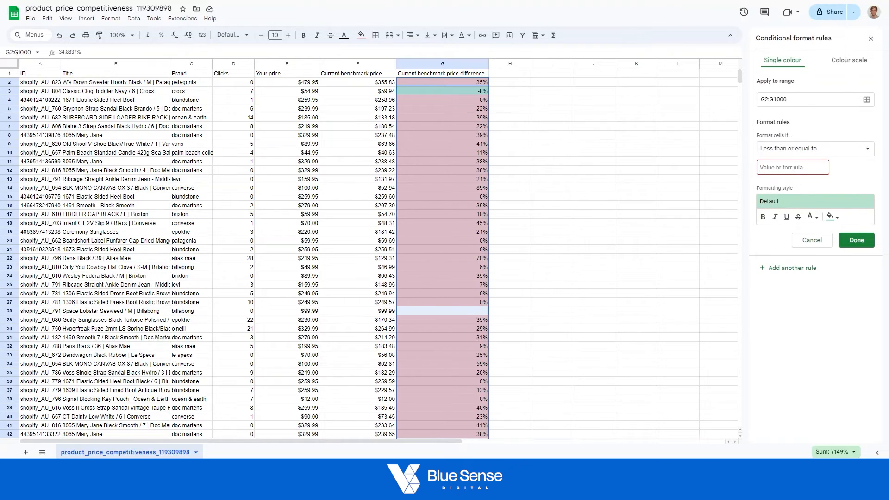
text(0)
click(855, 250)
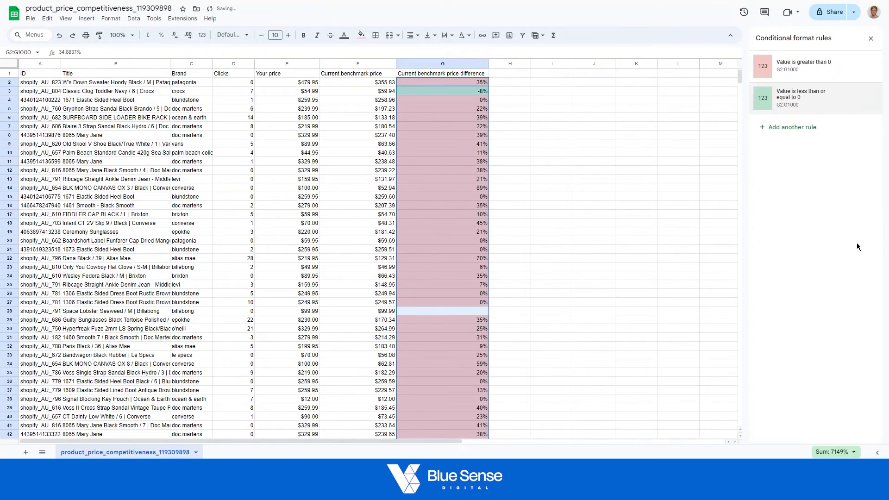
Review the red and green shading of the benchmark price differences down the product list.
click(644, 188)
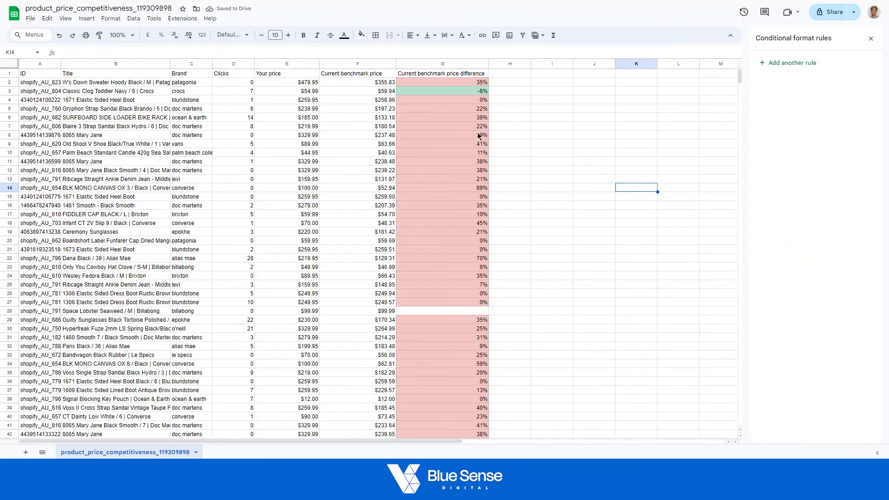
click(449, 91)
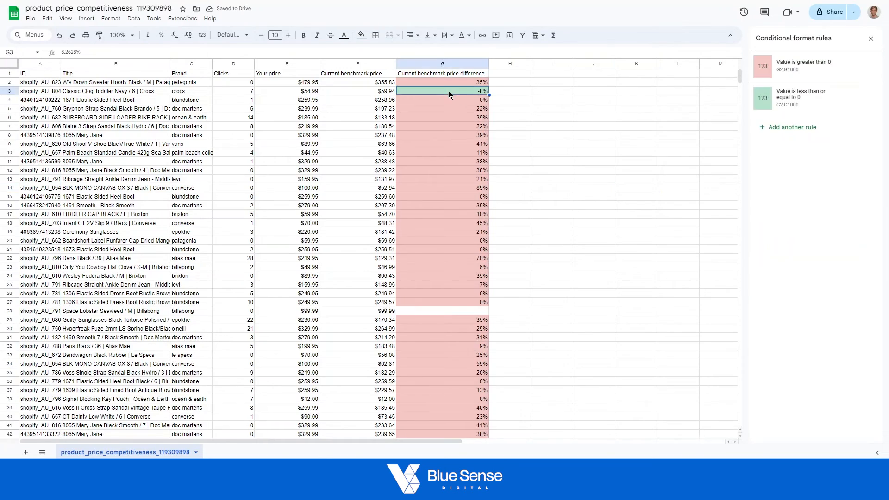
scroll(469, 172, down, 9)
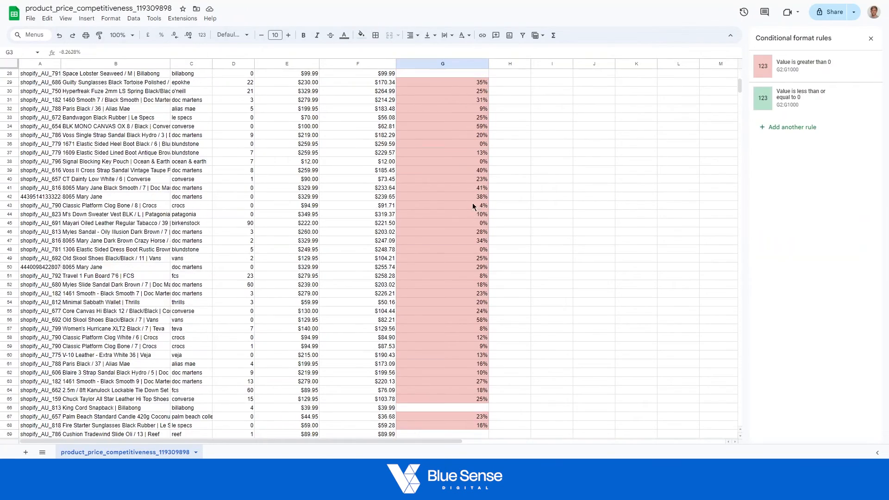
scroll(473, 203, down, 7)
scroll(458, 239, down, 14)
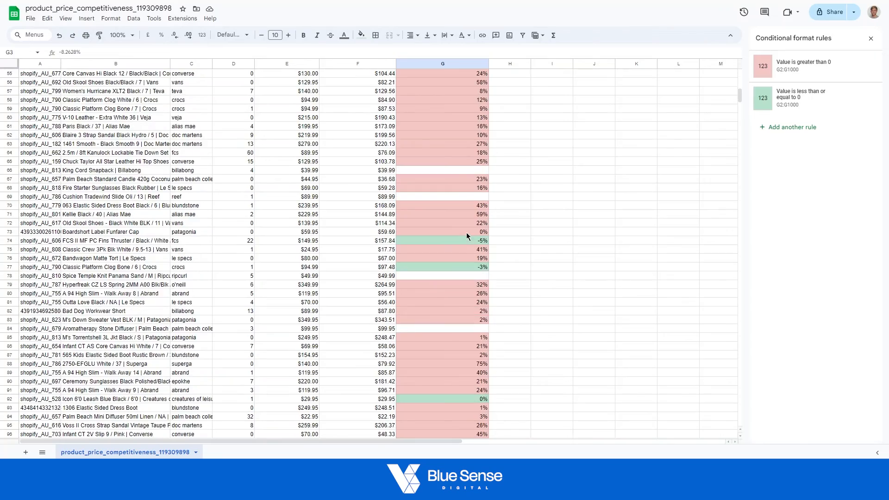
scroll(455, 174, down, 20)
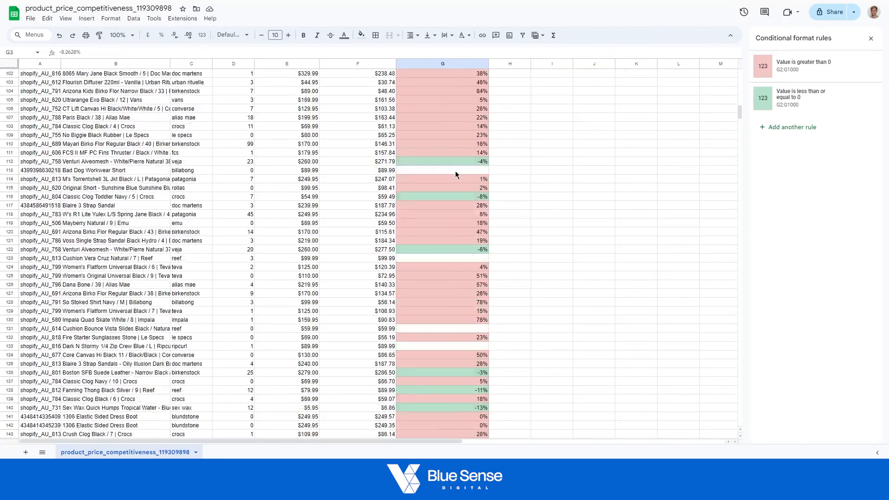
scroll(461, 182, down, 8)
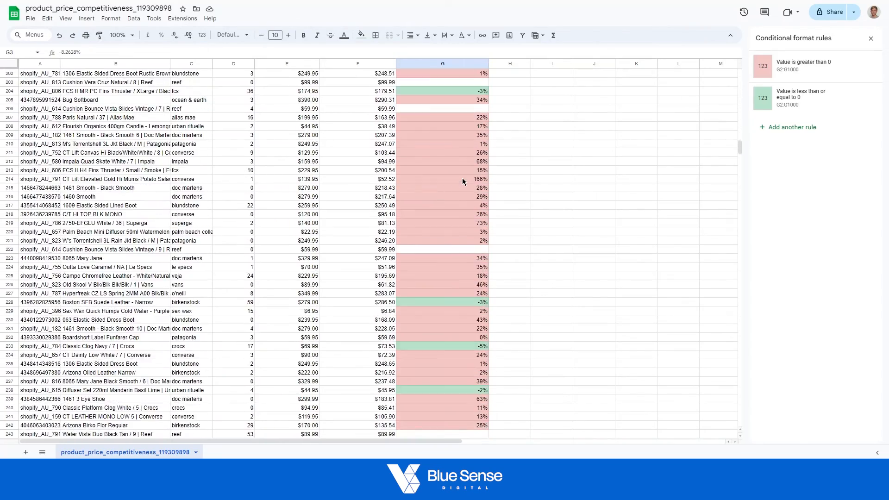
scroll(465, 176, up, 20)
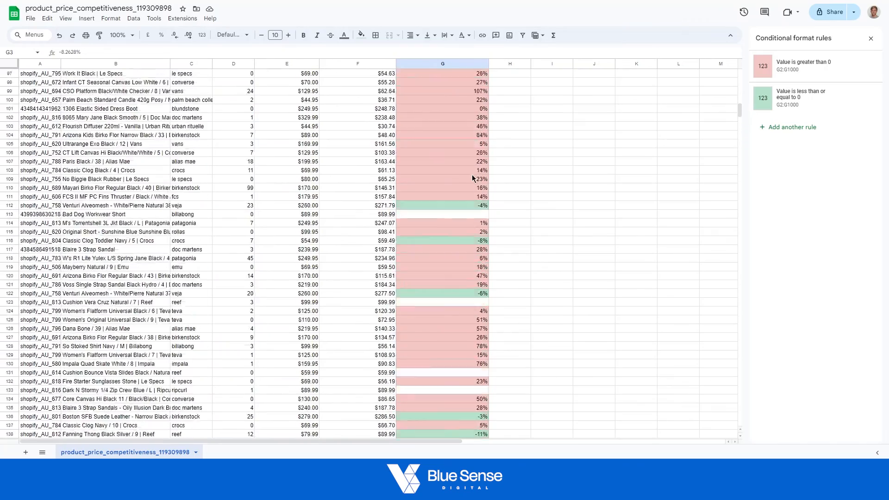
scroll(468, 166, up, 17)
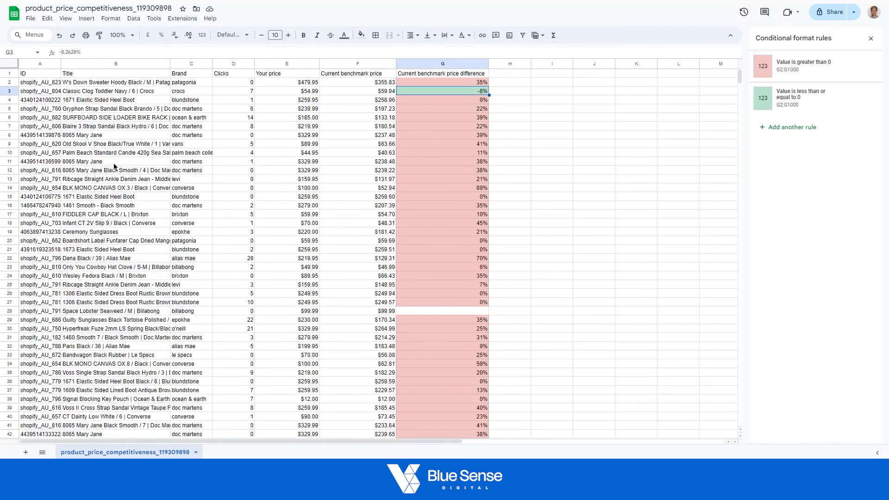
Sort the whole sheet by the Brand column from Z to A.
click(180, 62)
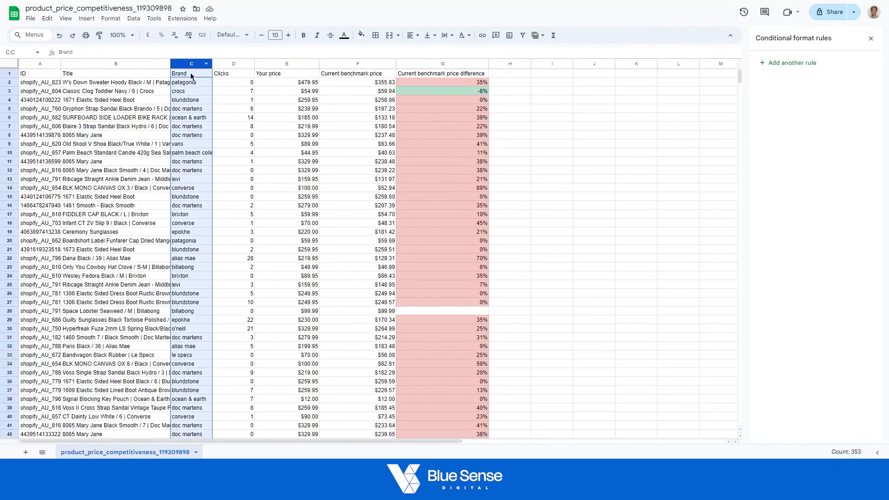
click(134, 19)
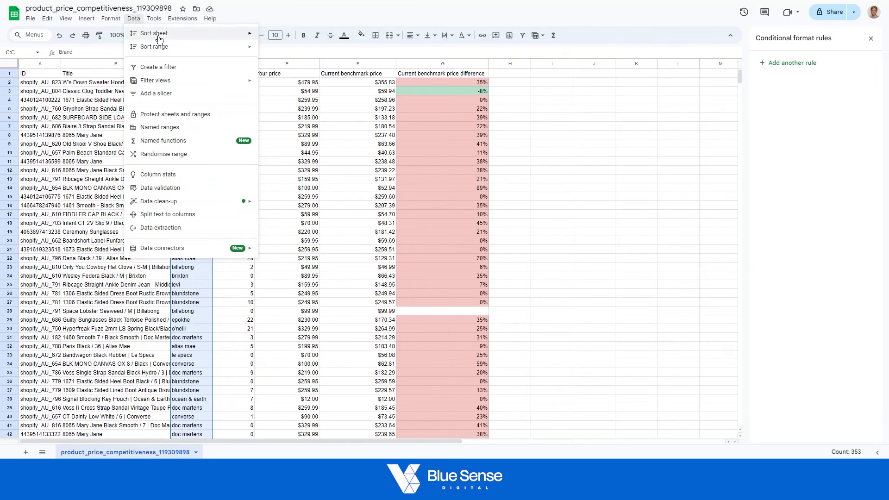
mouse_move(250, 34)
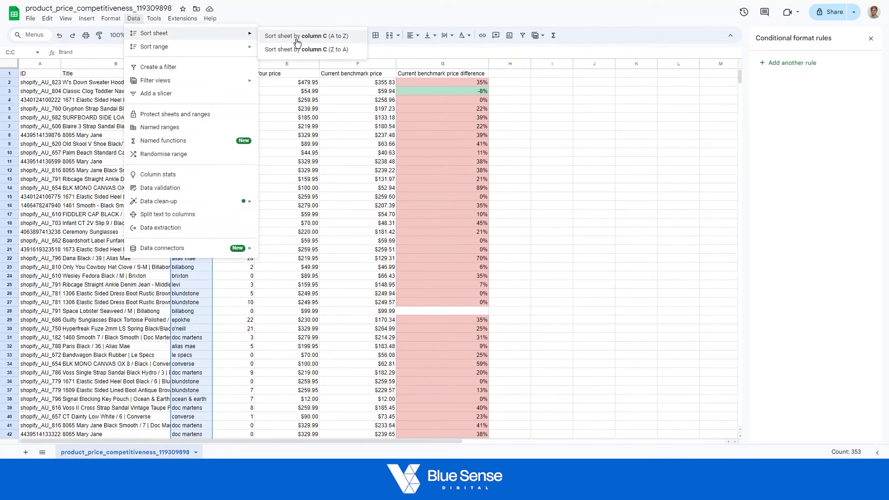
click(302, 50)
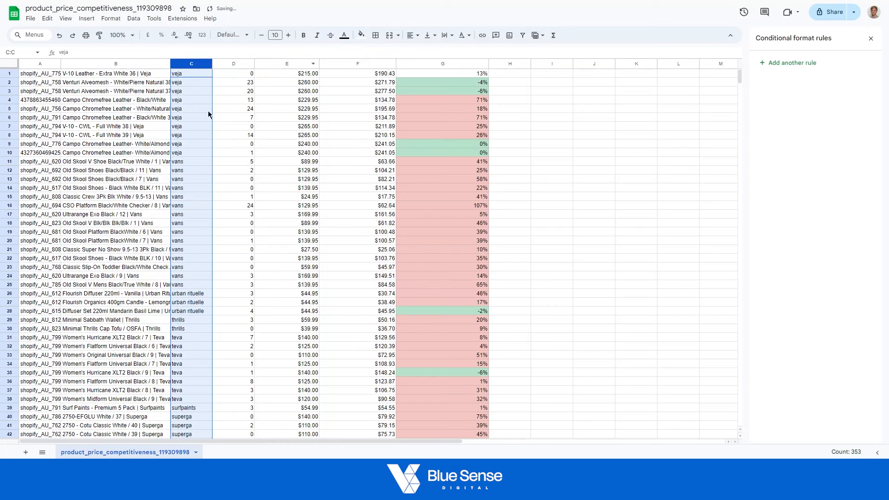
click(272, 171)
Compare the shaded price differences of the veja, vans and urban rituelle products, brand by brand.
drag(195, 74, 192, 154)
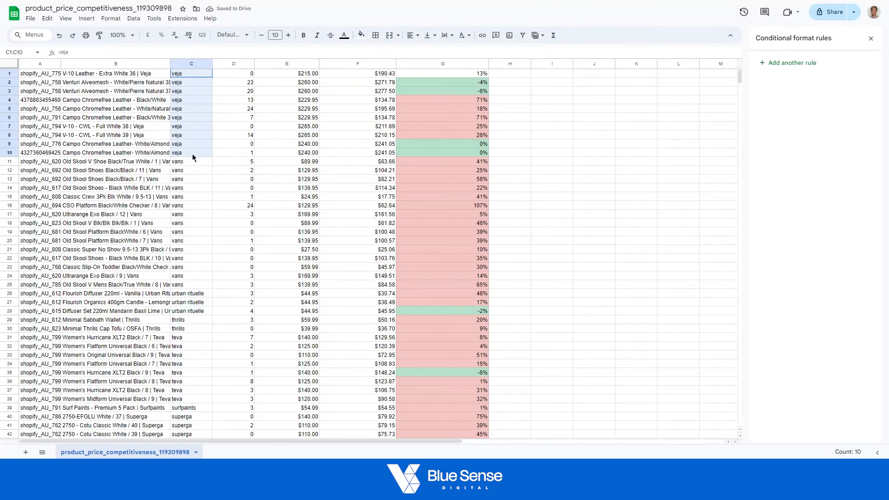
click(456, 86)
drag(457, 146, 456, 161)
drag(449, 102, 452, 135)
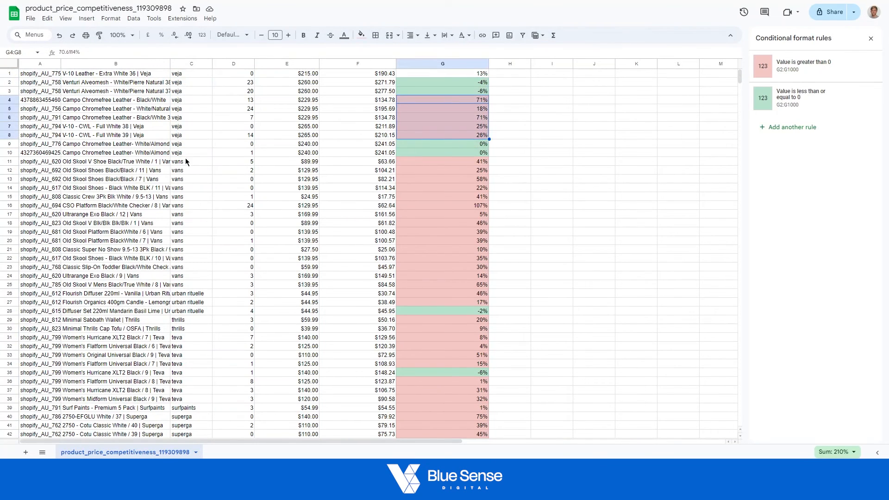
drag(188, 161, 194, 285)
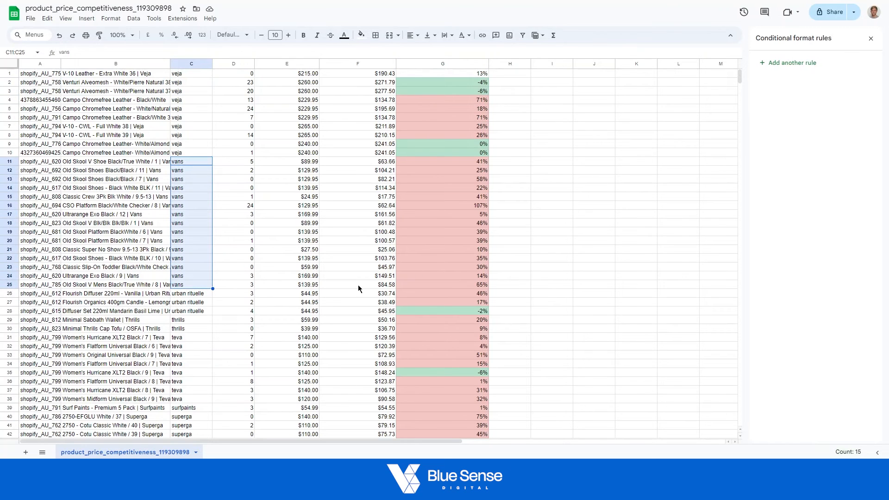
drag(435, 163, 432, 288)
scroll(238, 241, down, 1)
drag(201, 247, 202, 266)
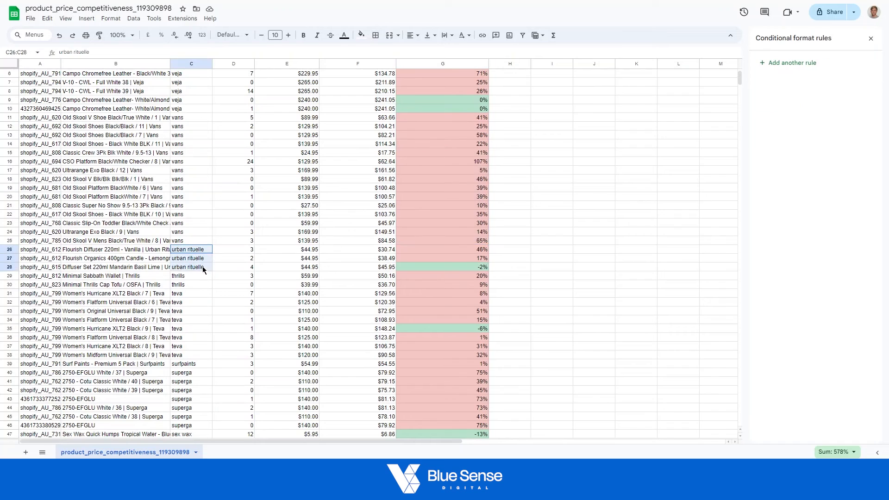
drag(441, 243, 437, 267)
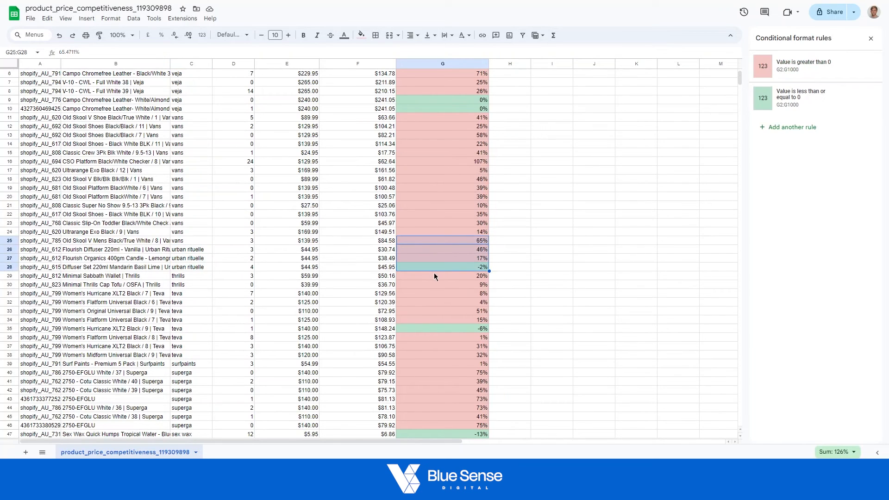
Look through the remaining brand groups in the sorted list for patterns in their price difference shading.
scroll(368, 231, down, 8)
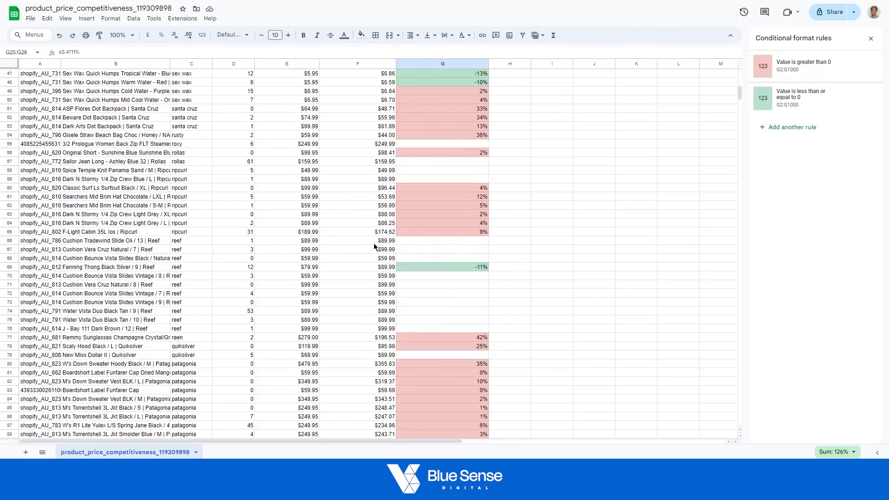
scroll(375, 246, down, 5)
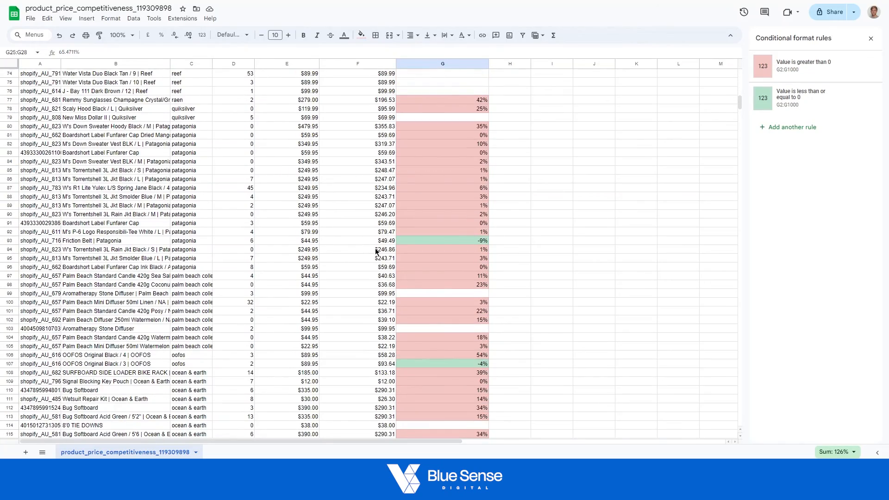
scroll(376, 251, down, 14)
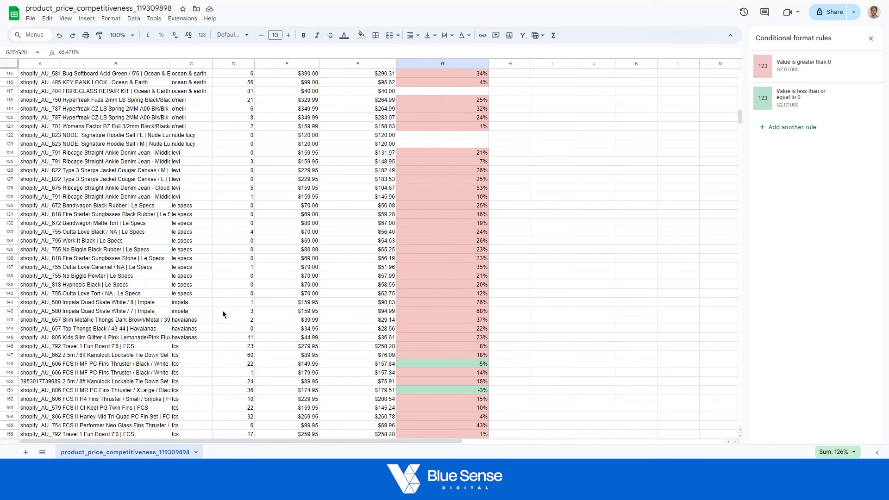
scroll(257, 237, down, 7)
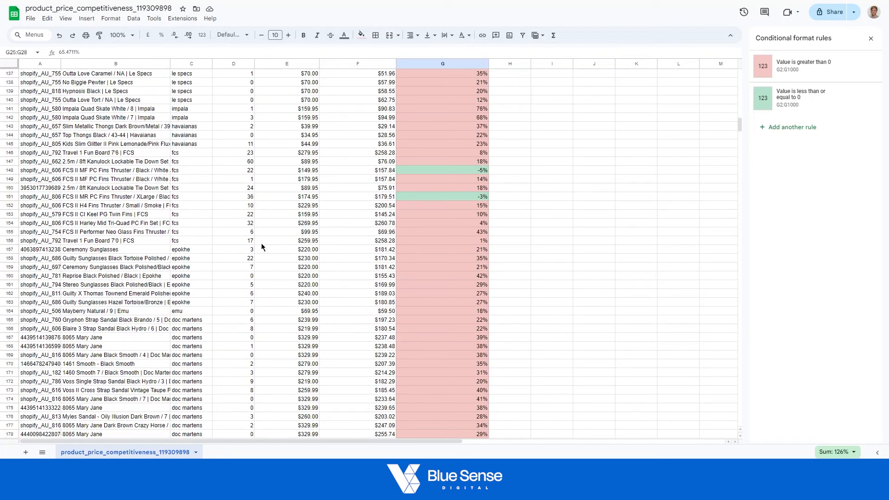
scroll(261, 244, up, 20)
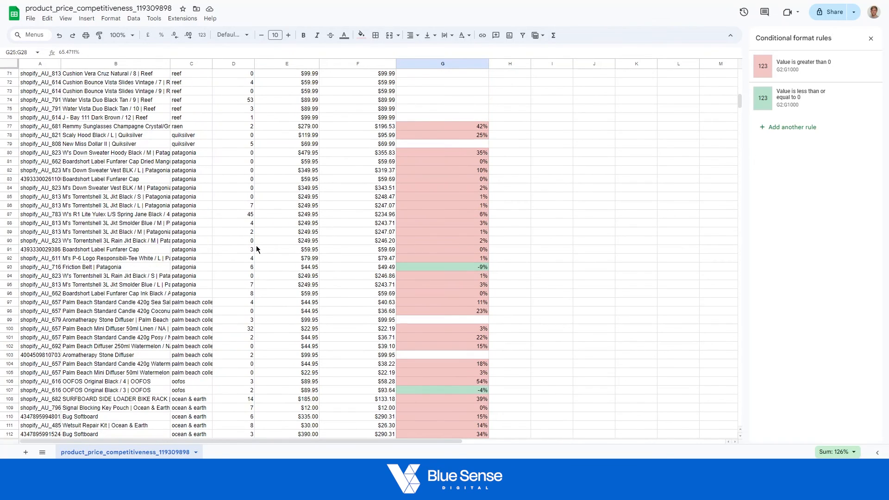
scroll(258, 249, up, 20)
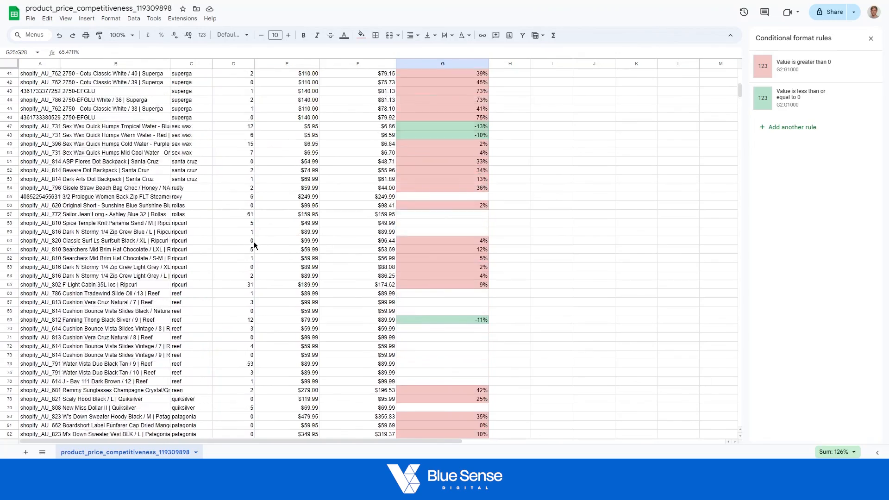
scroll(253, 243, up, 2)
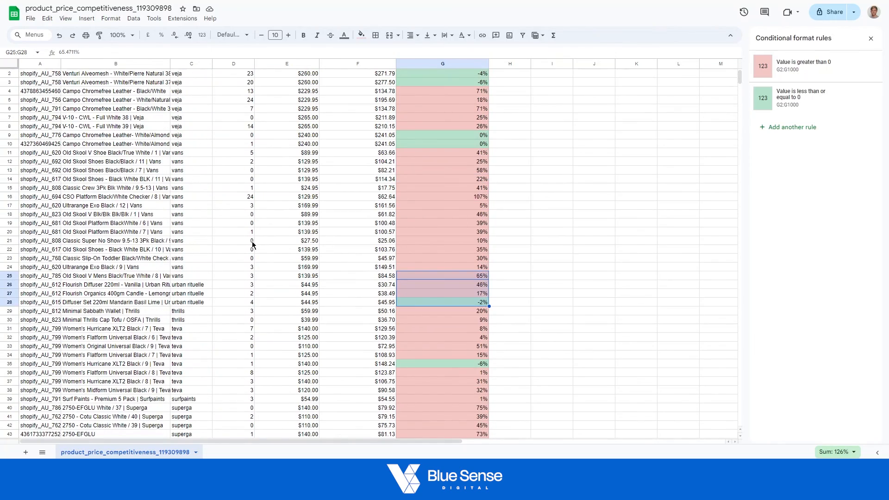
scroll(251, 245, up, 1)
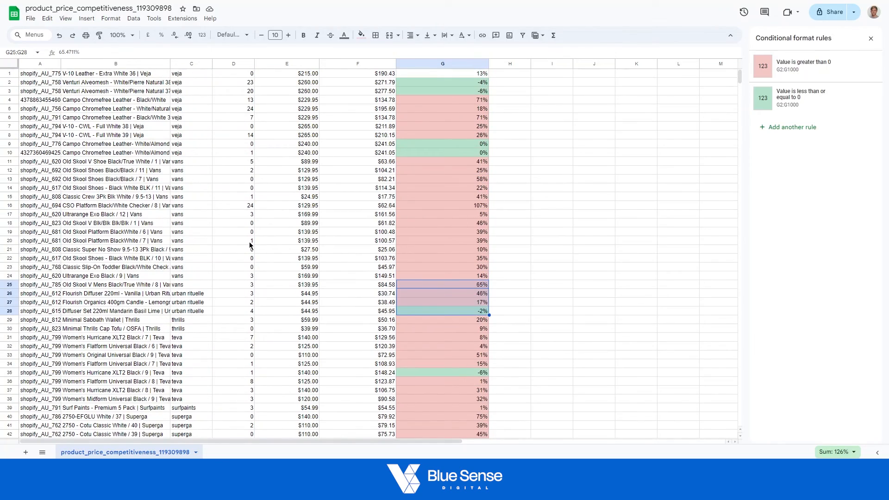